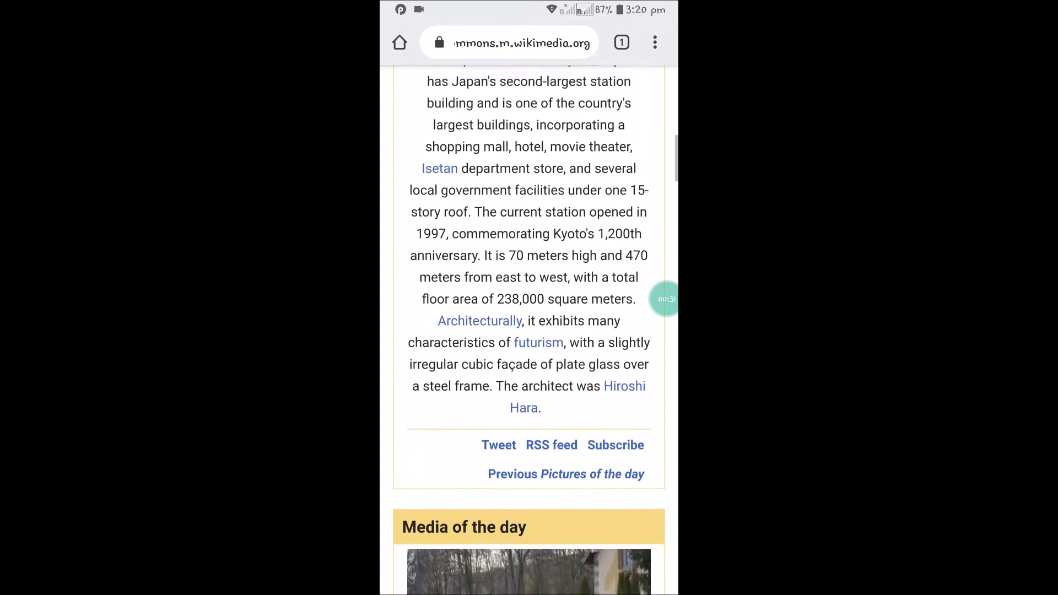
scroll(529, 332, up, 5)
scroll(529, 332, down, 5)
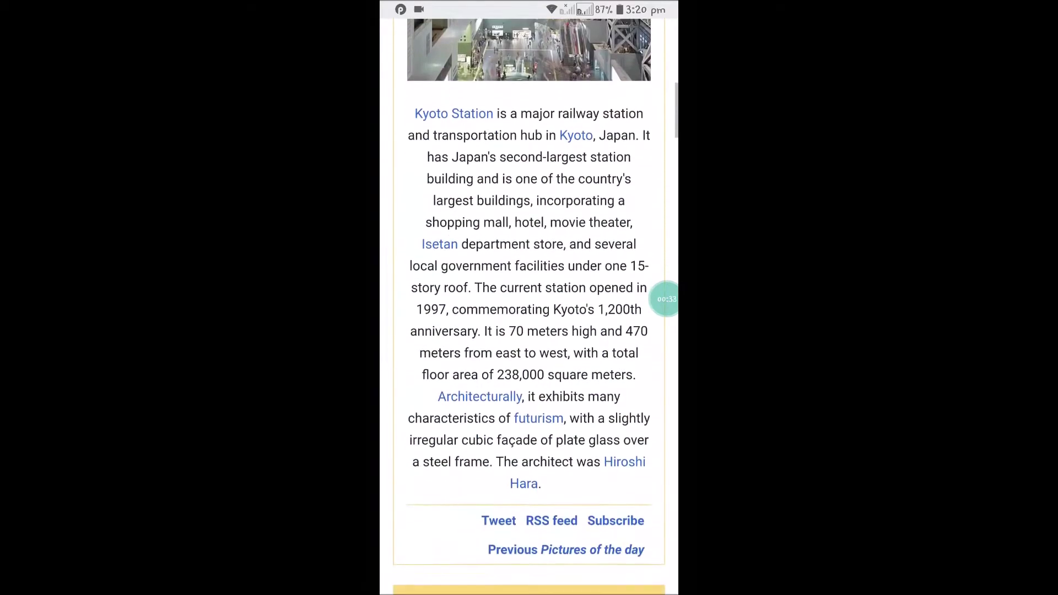
scroll(529, 330, up, 4)
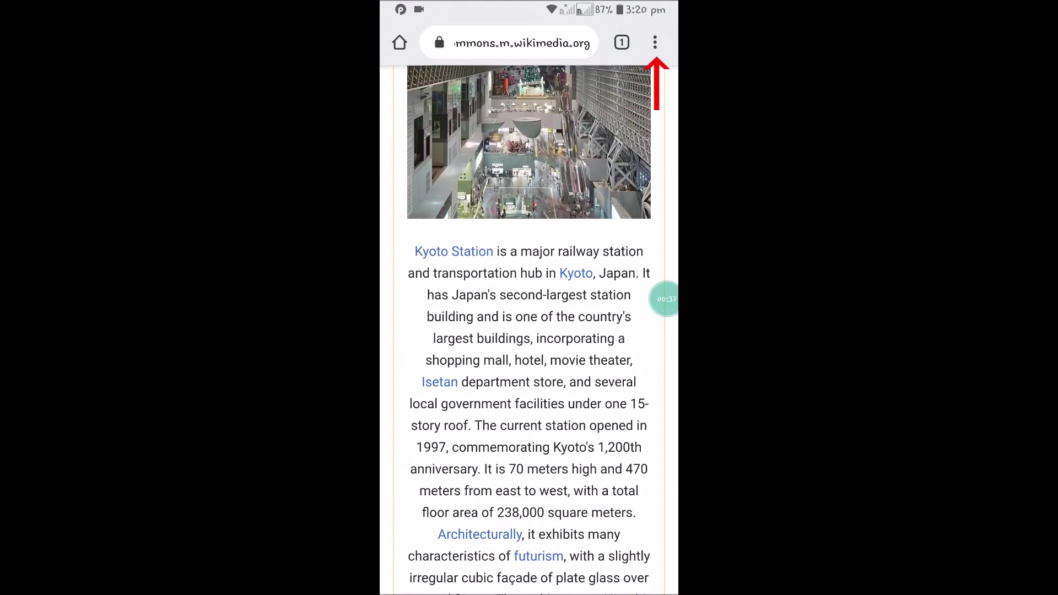
scroll(529, 330, up, 2)
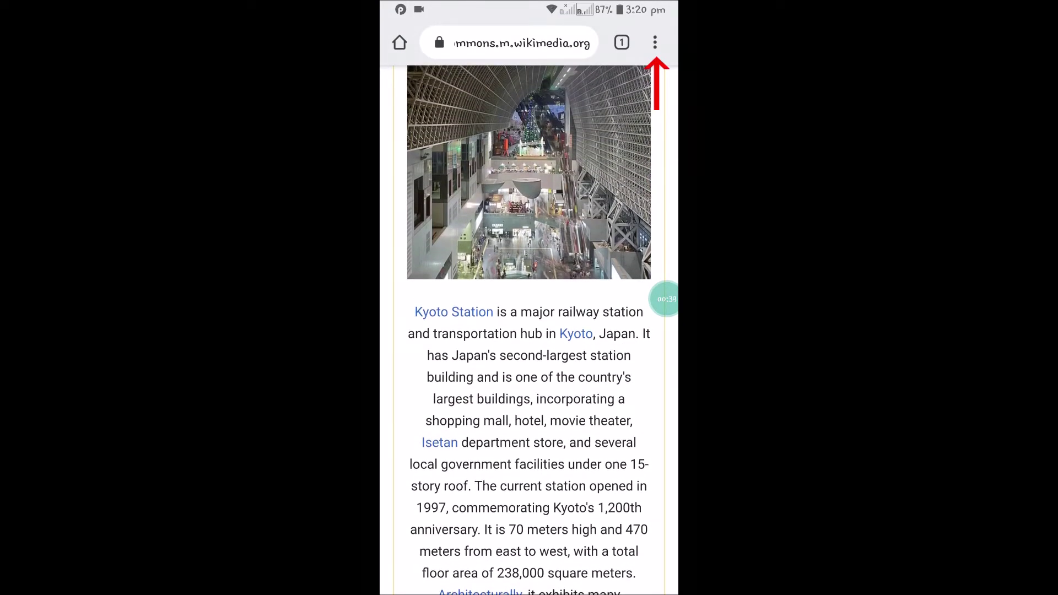
Translate the English Kyoto Station Commons page into Dutch, picked from the full language list
click(655, 42)
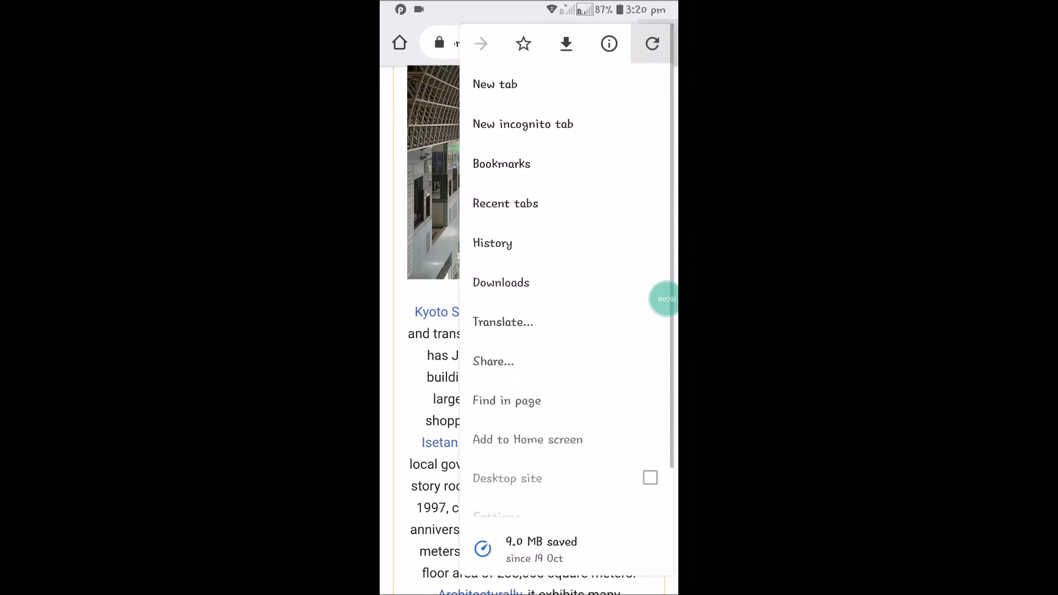
click(529, 163)
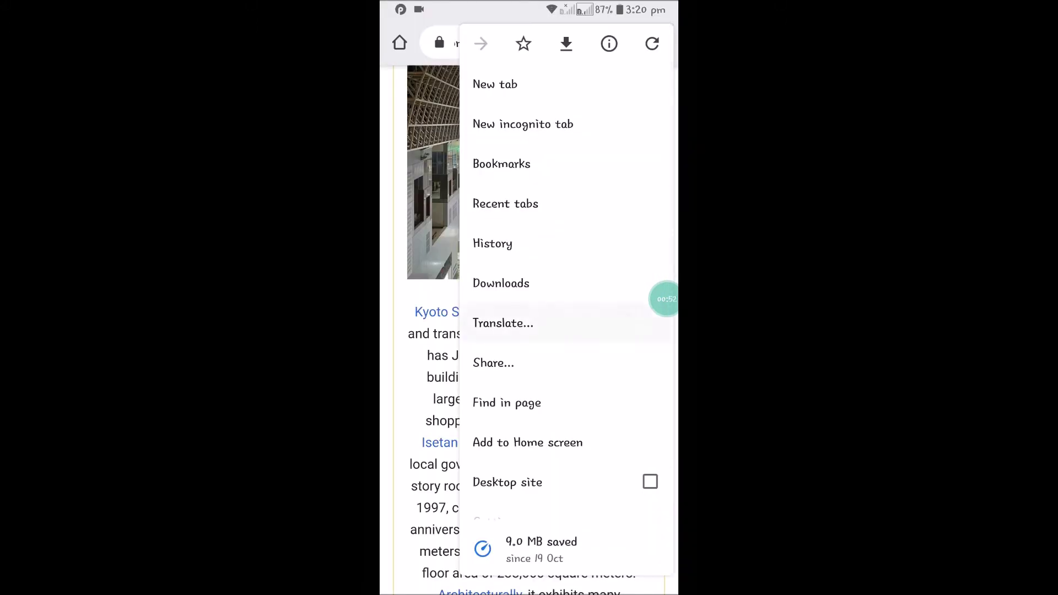
click(546, 323)
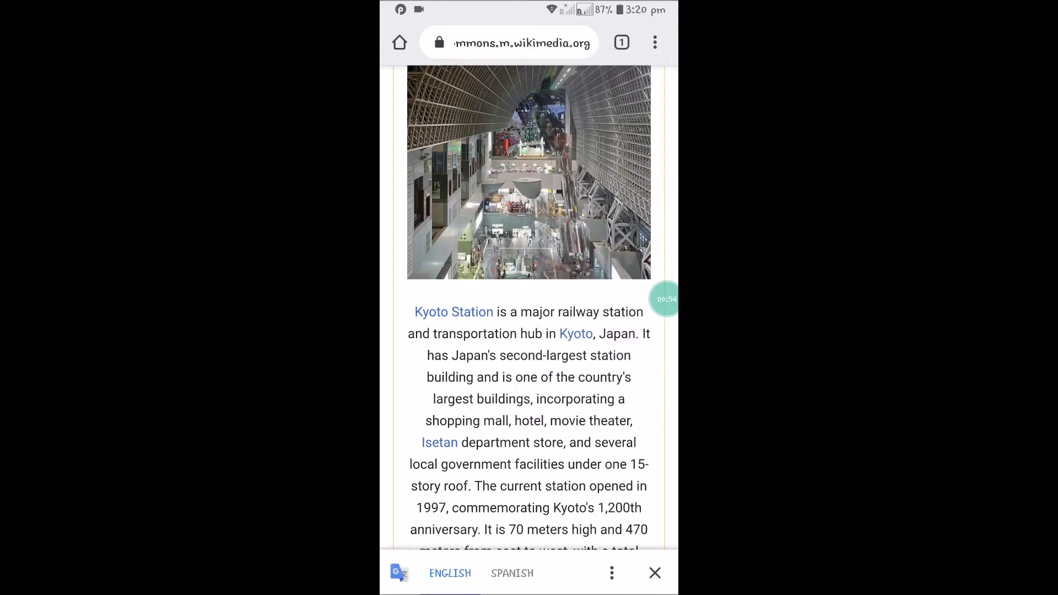
click(612, 572)
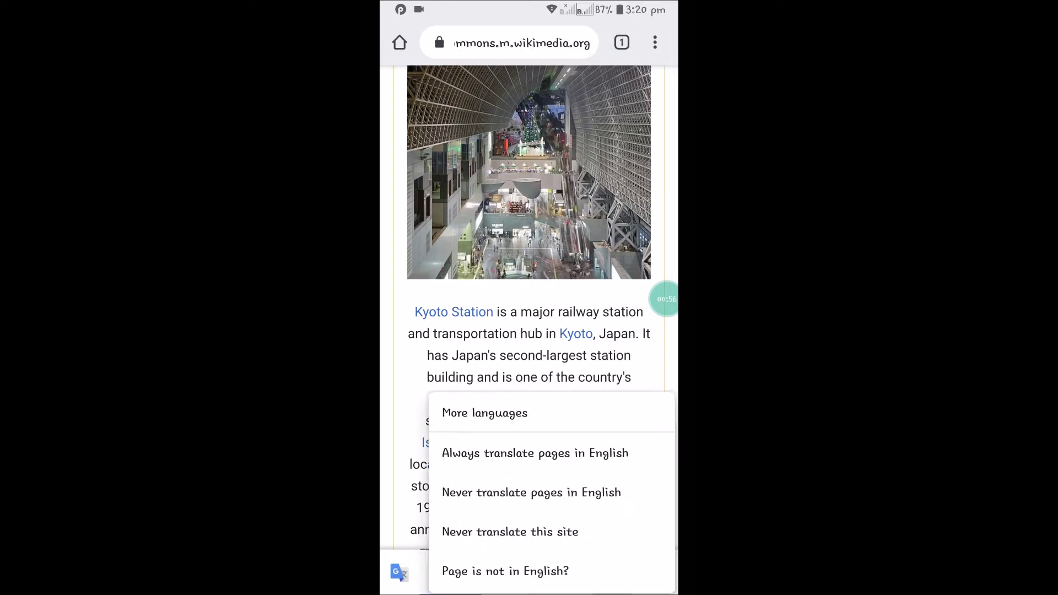
click(530, 409)
scroll(571, 331, down, 10)
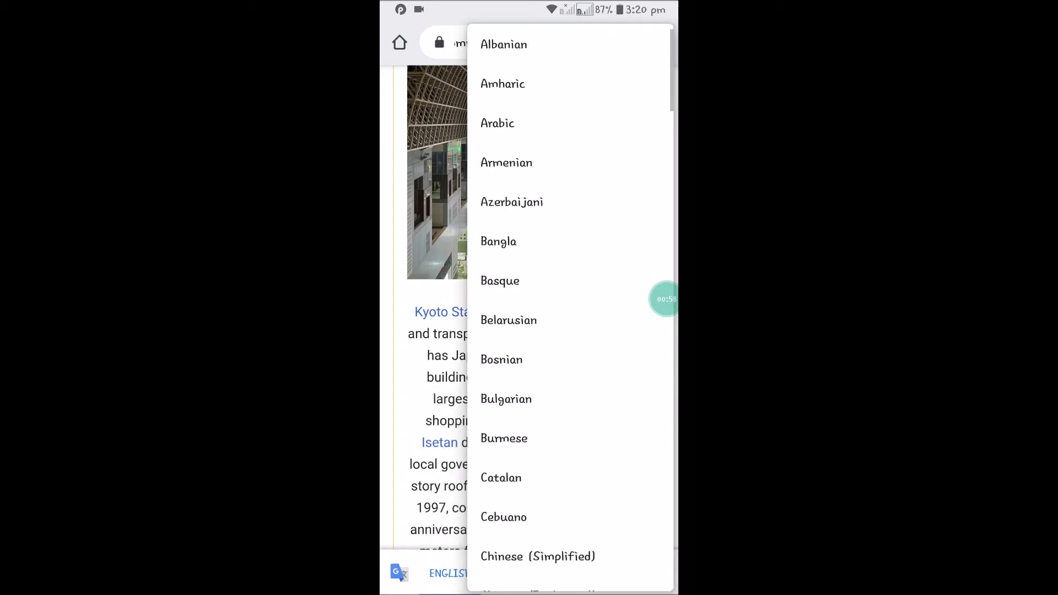
scroll(570, 332, down, 10)
scroll(570, 331, down, 10)
scroll(571, 331, down, 10)
scroll(571, 331, down, 9)
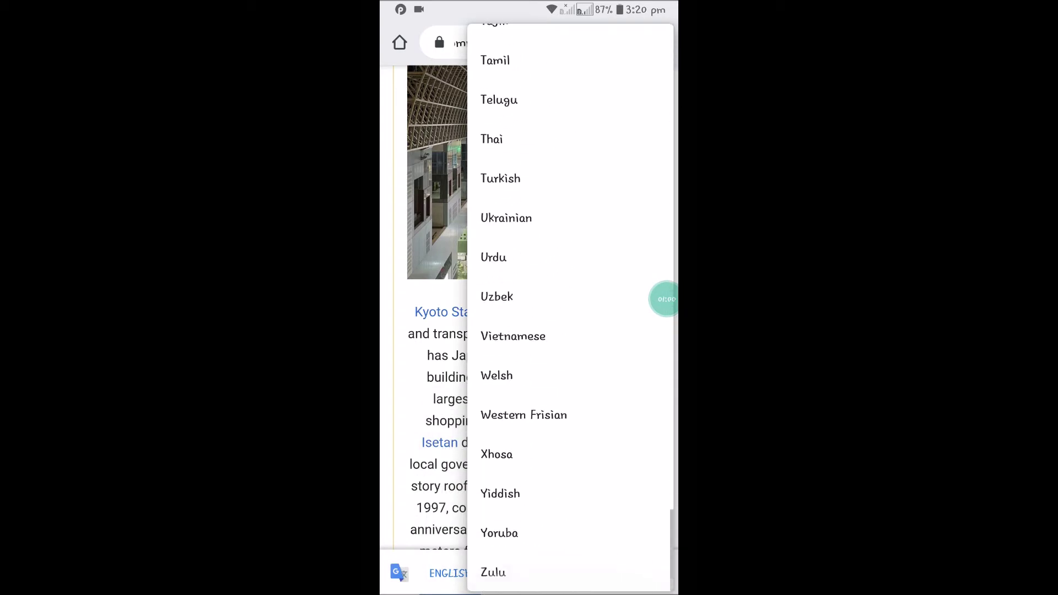
scroll(571, 331, up, 10)
scroll(570, 331, up, 10)
scroll(571, 332, down, 2)
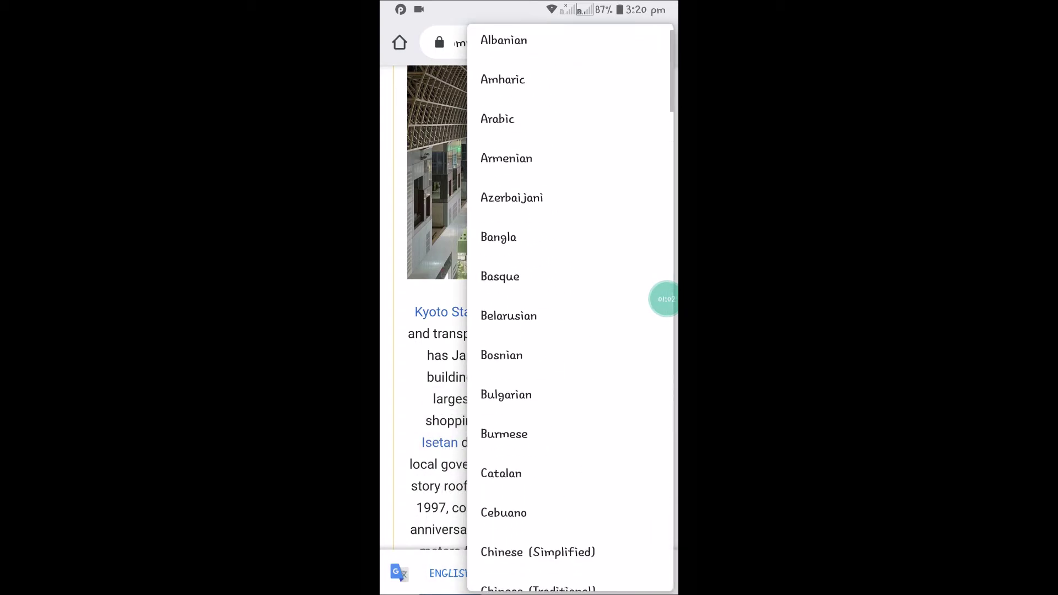
scroll(571, 331, down, 2)
scroll(570, 331, down, 4)
scroll(571, 330, down, 3)
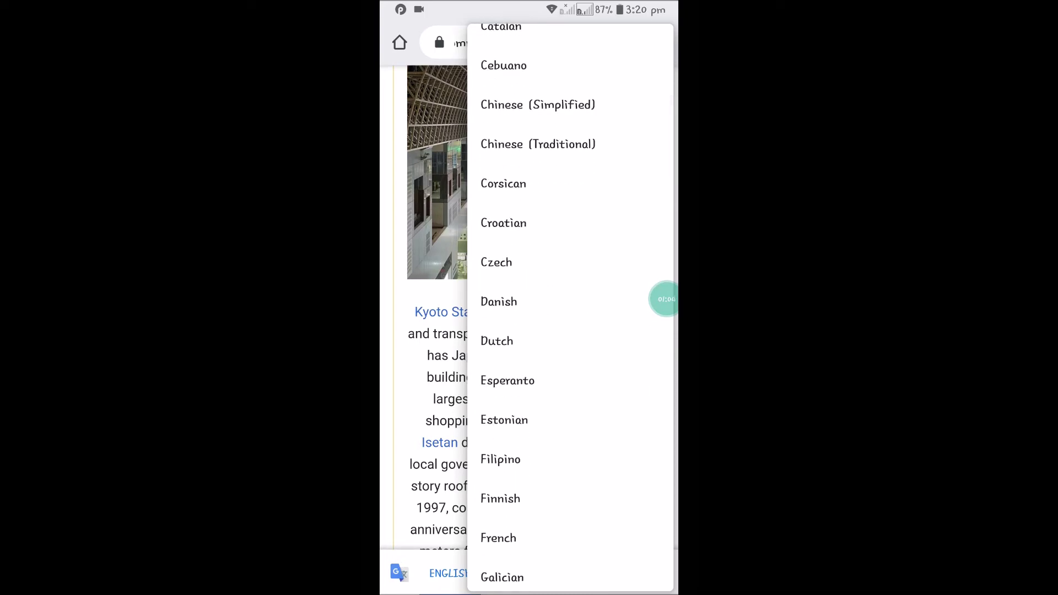
scroll(571, 331, down, 1)
click(497, 312)
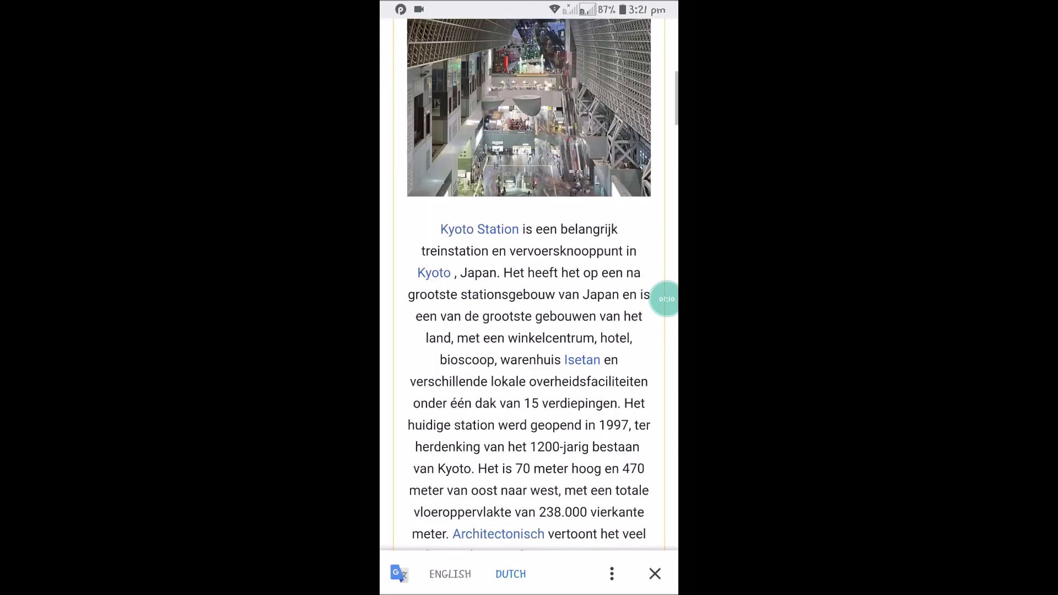
scroll(529, 331, down, 5)
scroll(529, 331, down, 5)
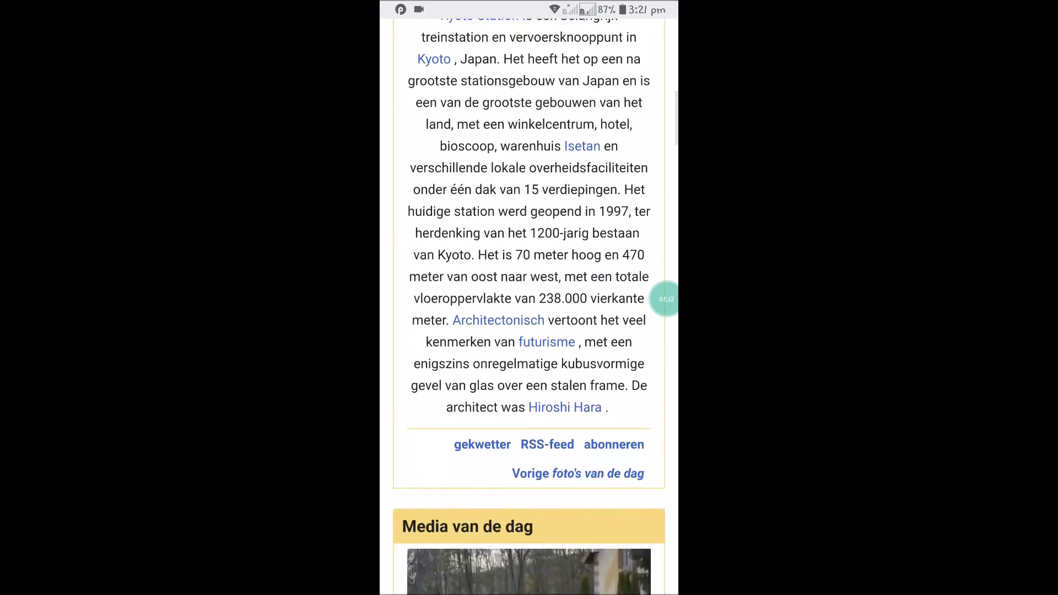
scroll(529, 332, up, 15)
Switch the Kyoto Station page from Dutch back to English
click(450, 573)
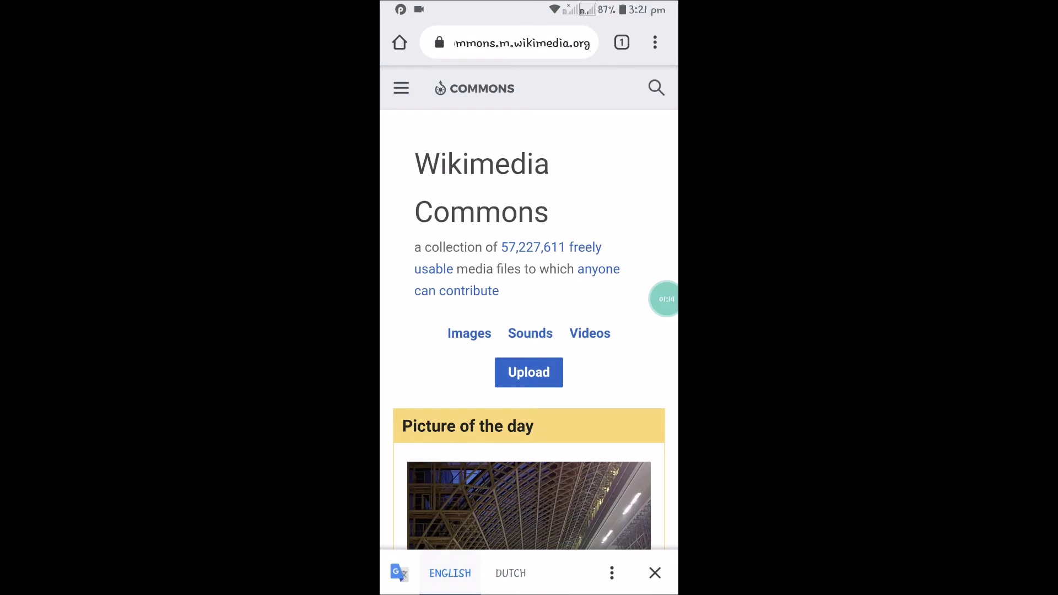
scroll(529, 331, down, 6)
scroll(529, 332, down, 8)
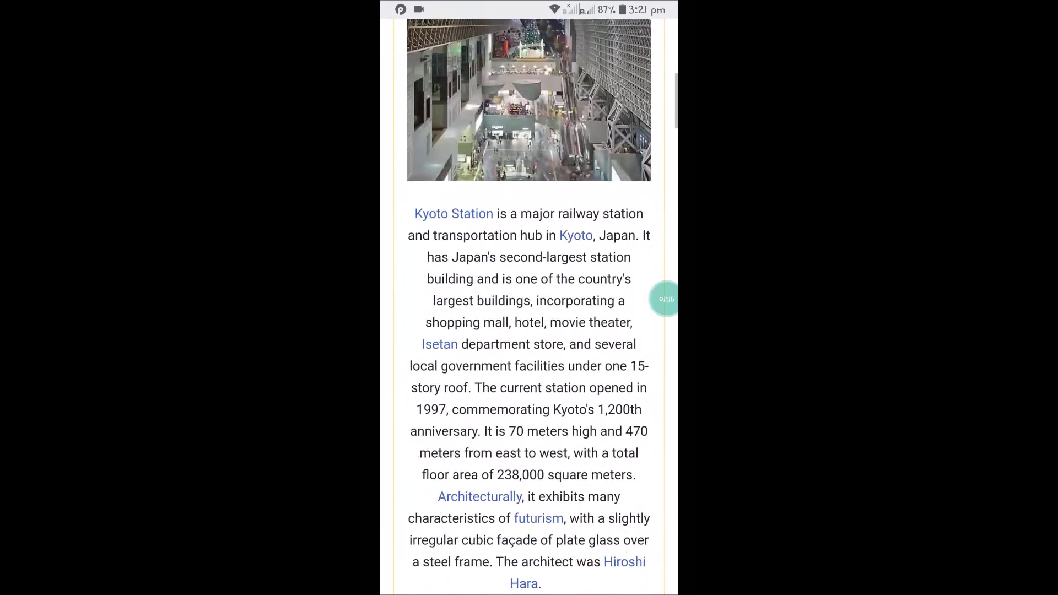
scroll(529, 331, up, 15)
Go to cricbuzz.com and translate its scores page into Azerbaijani
click(522, 43)
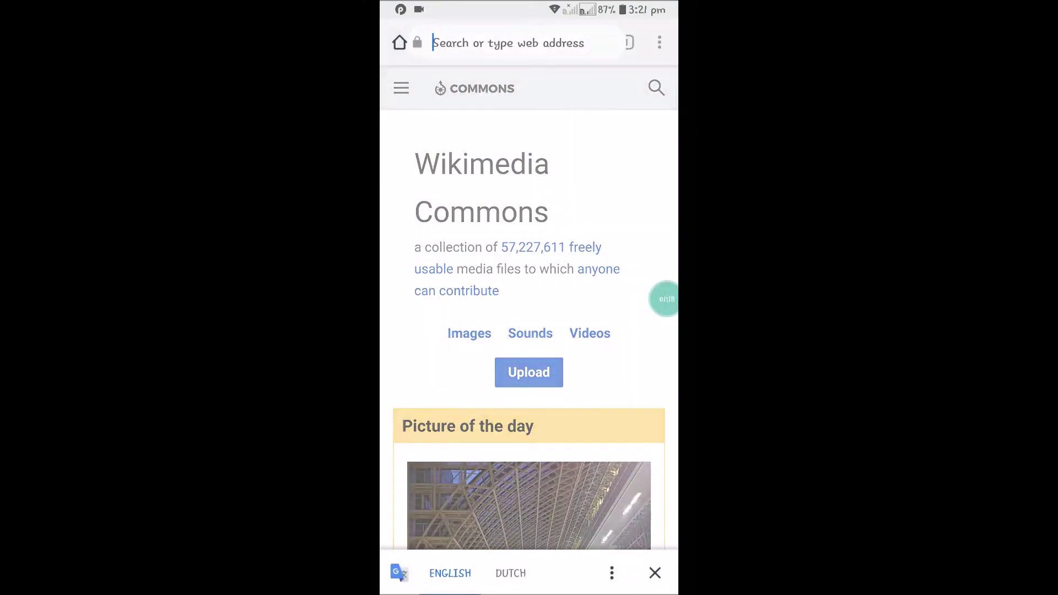
click(517, 190)
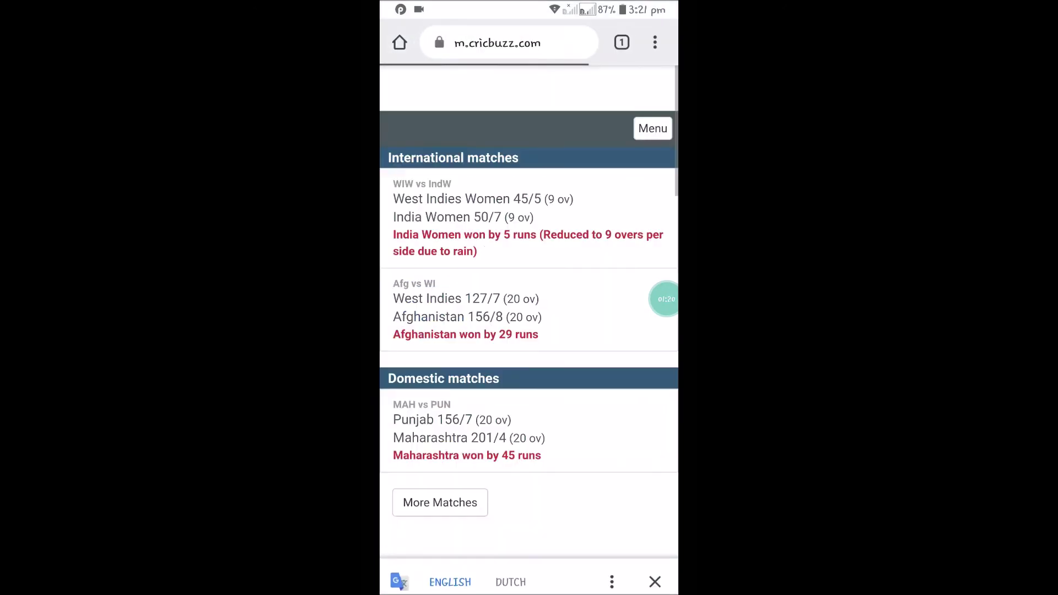
click(655, 41)
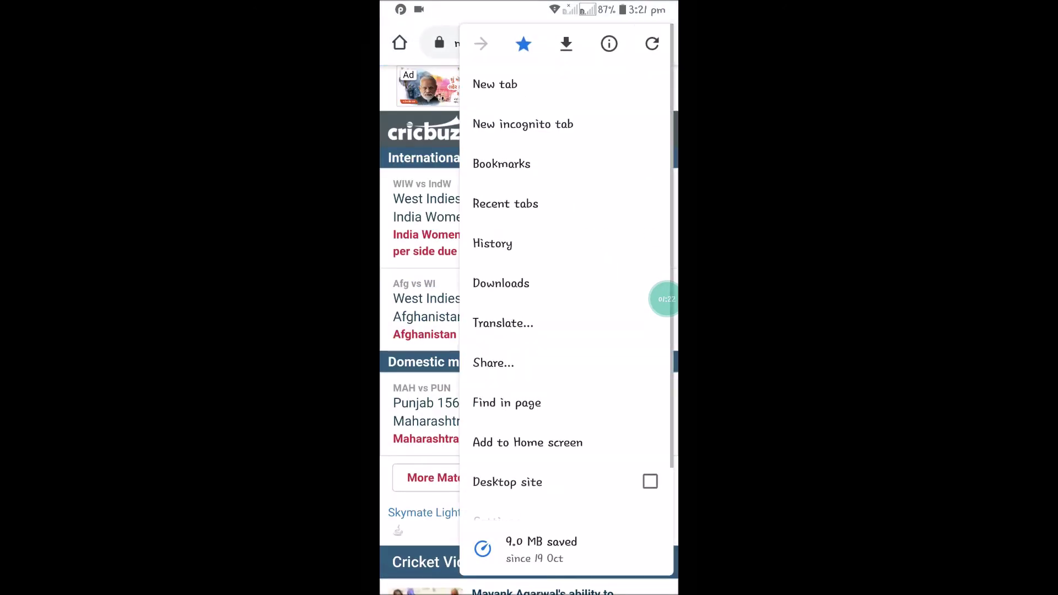
click(503, 322)
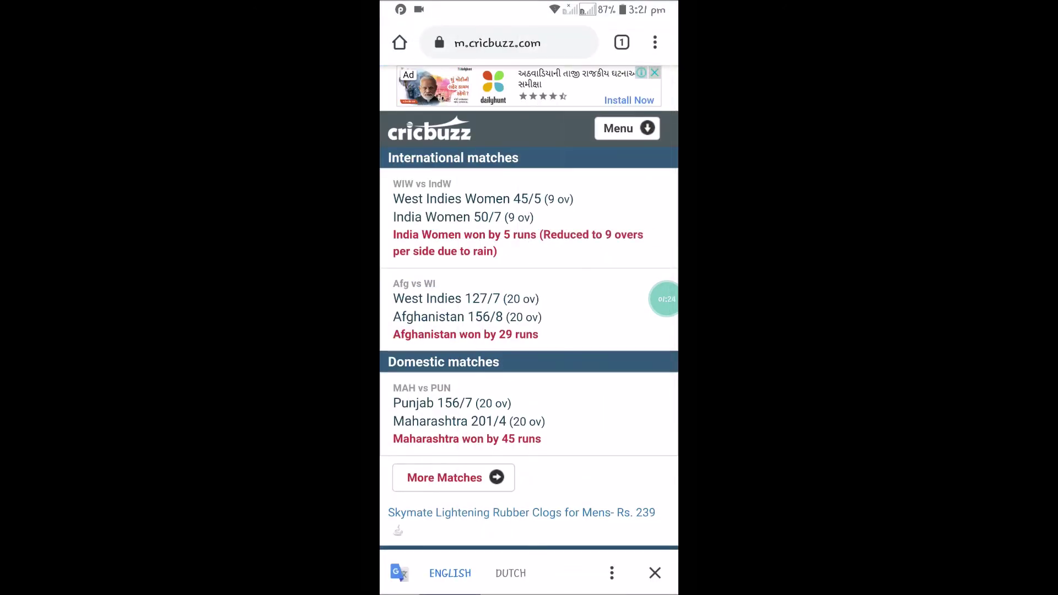
click(612, 573)
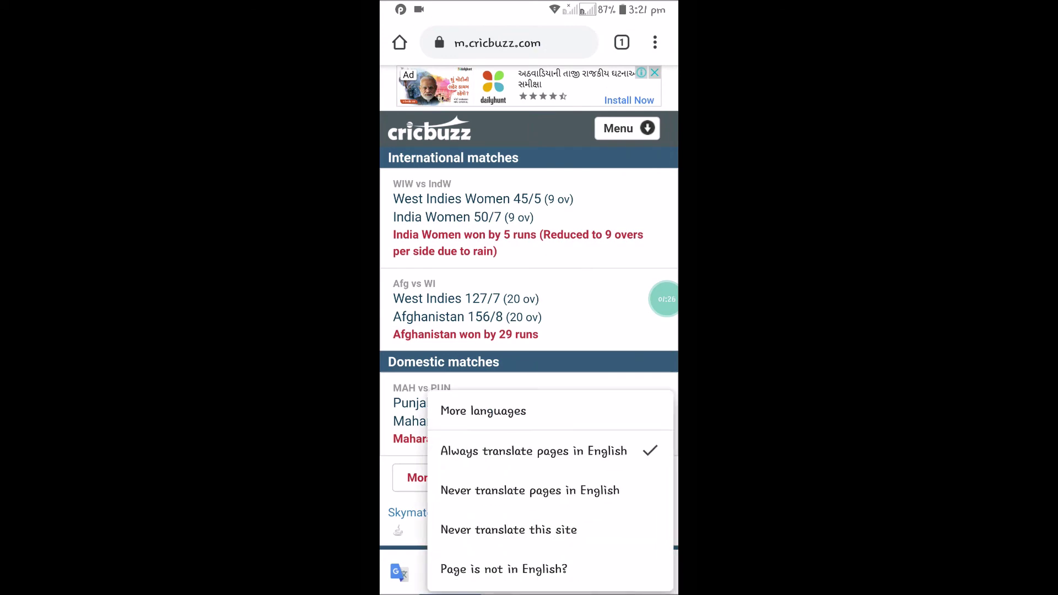
click(483, 411)
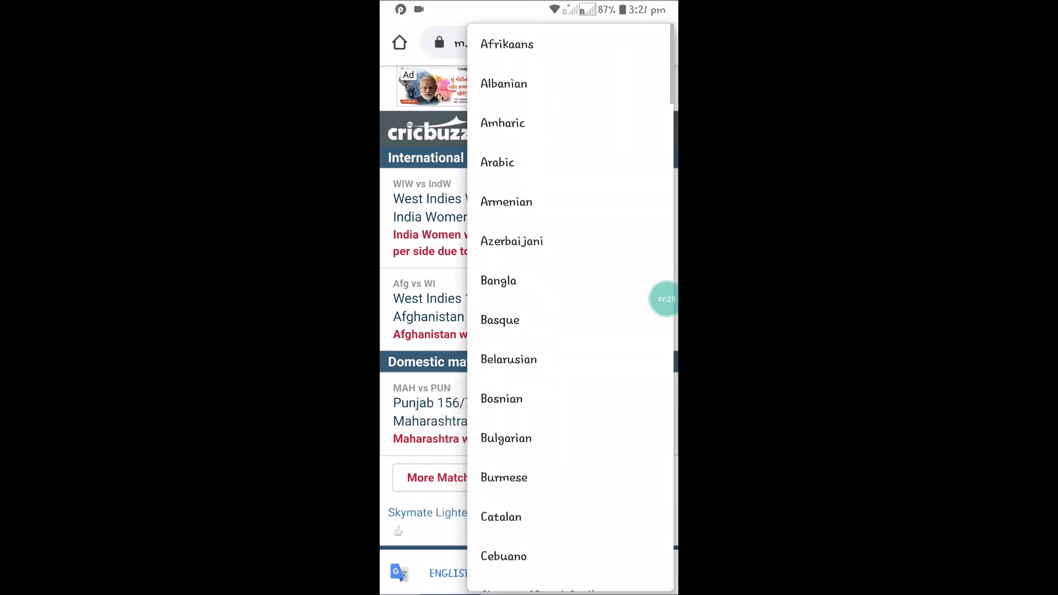
click(512, 241)
scroll(529, 331, down, 5)
scroll(530, 331, up, 5)
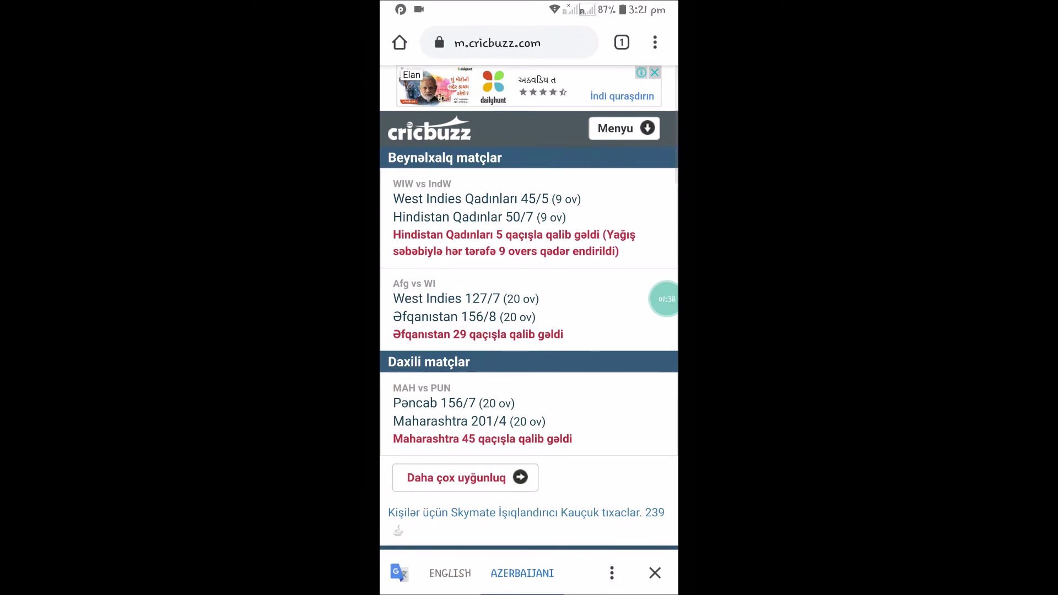
scroll(530, 331, down, 5)
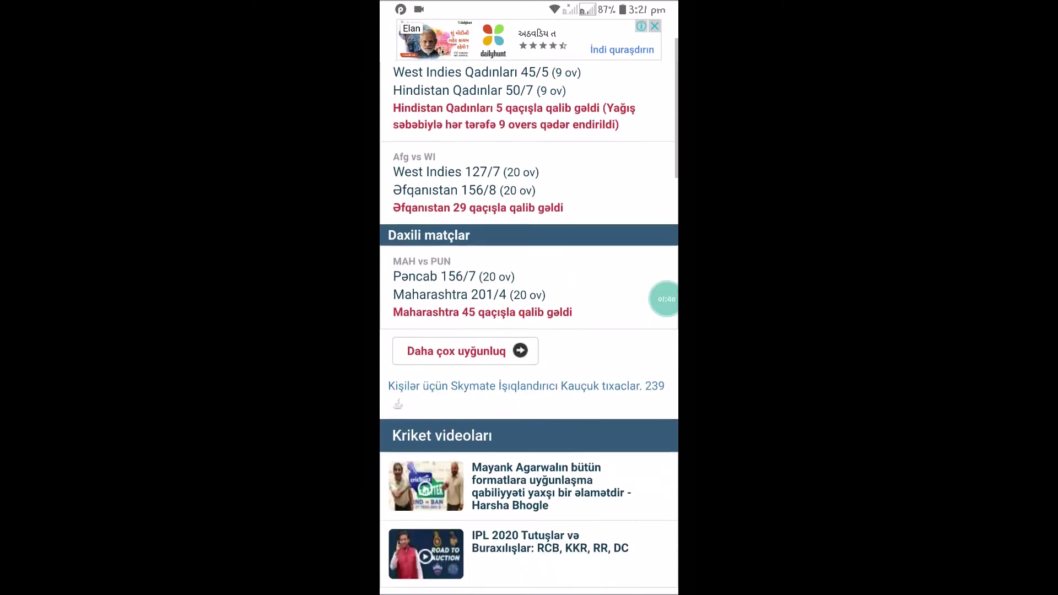
scroll(529, 331, down, 5)
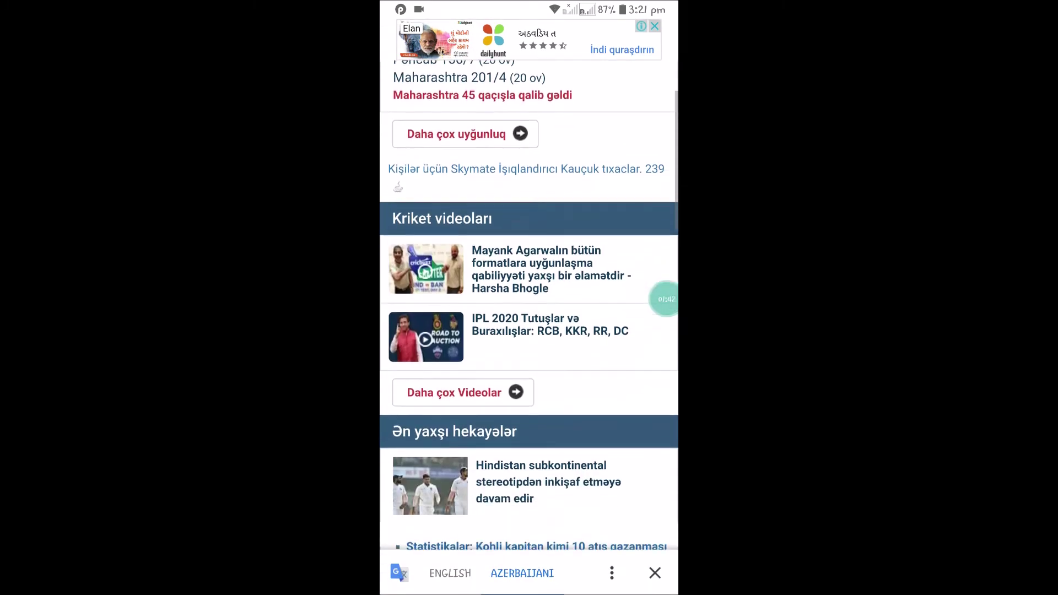